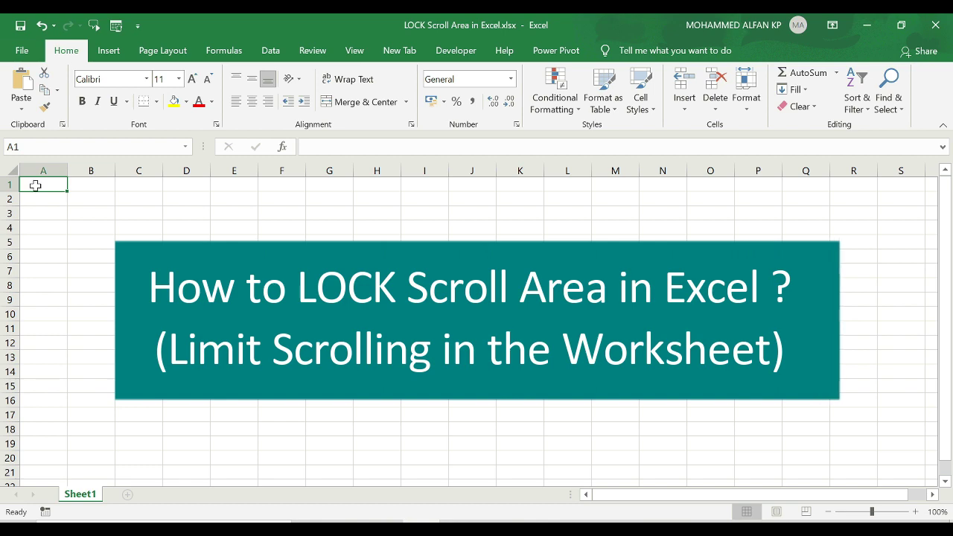
# Select A1:F10 and fill it light green
pyautogui.moveTo(35, 186); pyautogui.dragTo(301, 314)
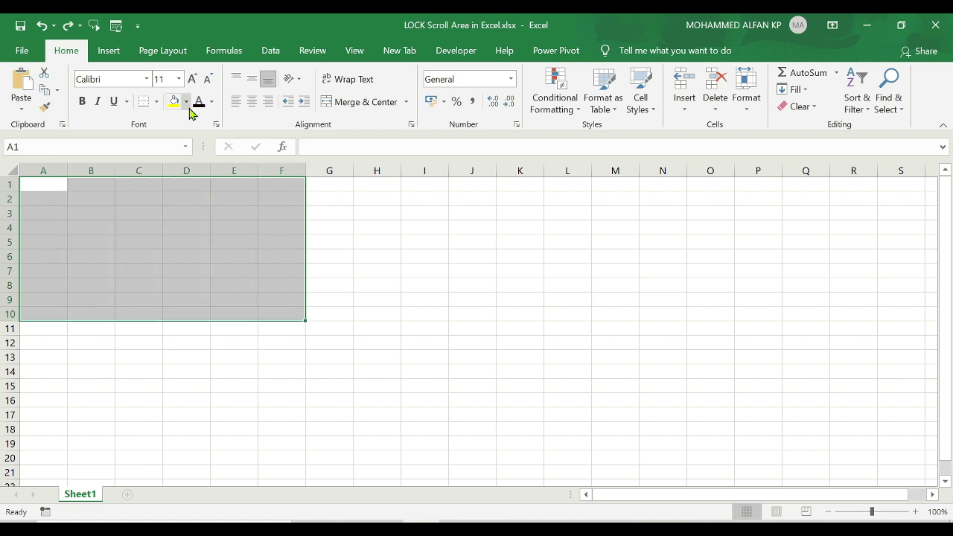
pyautogui.click(186, 103)
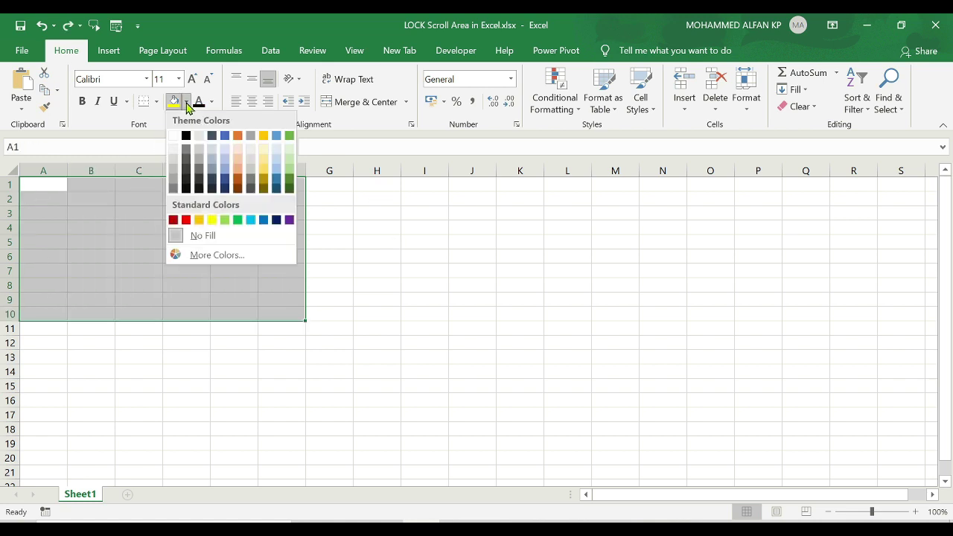
pyautogui.click(289, 167)
# Apply All Borders to the selected A1:F10 range
pyautogui.click(156, 104)
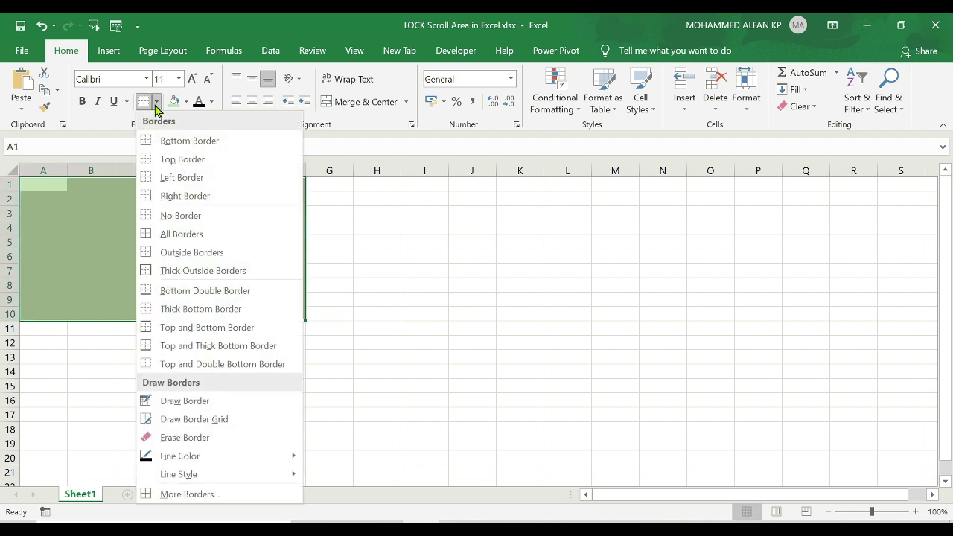
pyautogui.click(181, 234)
pyautogui.click(138, 228)
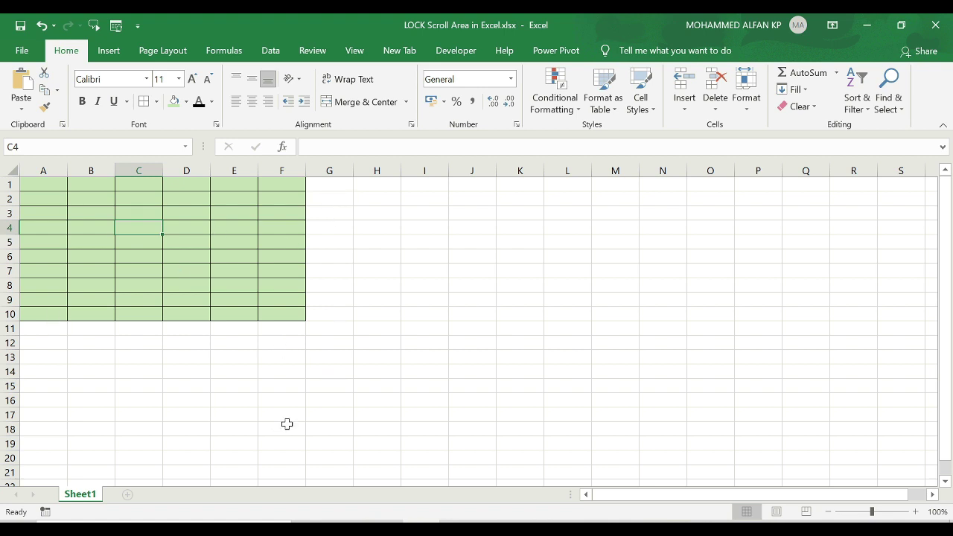
# Set Sheet1's ScrollArea property to $A$1:$F$10 in the Developer Properties window
pyautogui.click(43, 184)
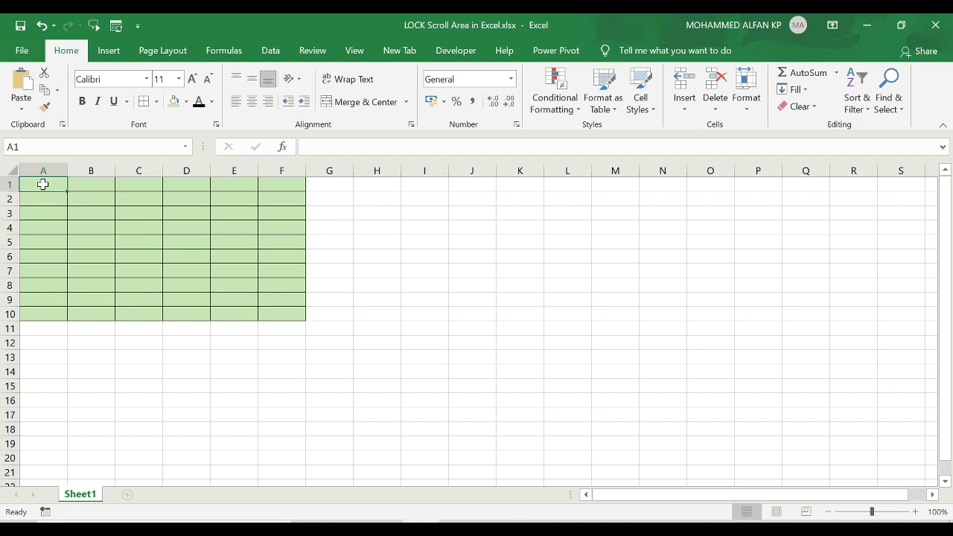
pyautogui.click(454, 52)
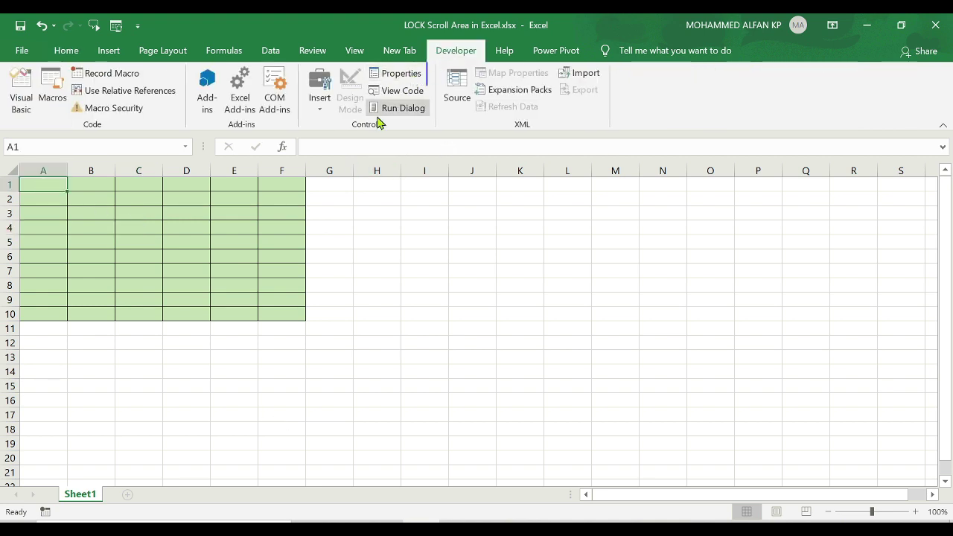
pyautogui.click(402, 74)
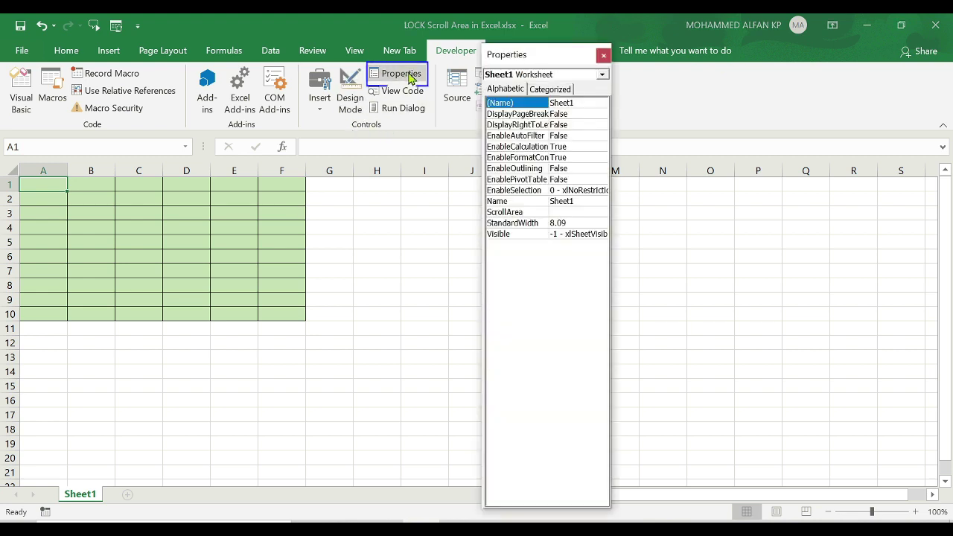
pyautogui.moveTo(516, 63); pyautogui.dragTo(512, 128)
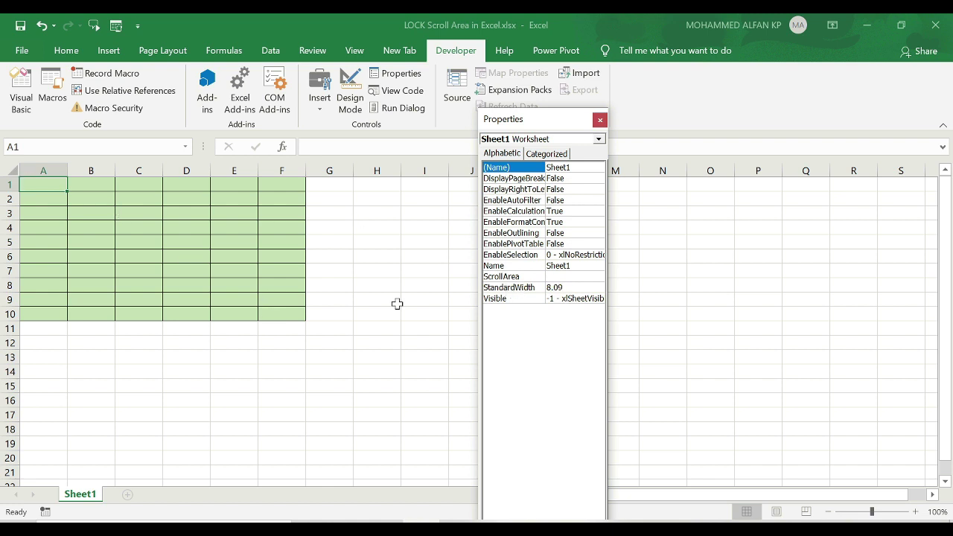
pyautogui.click(569, 276)
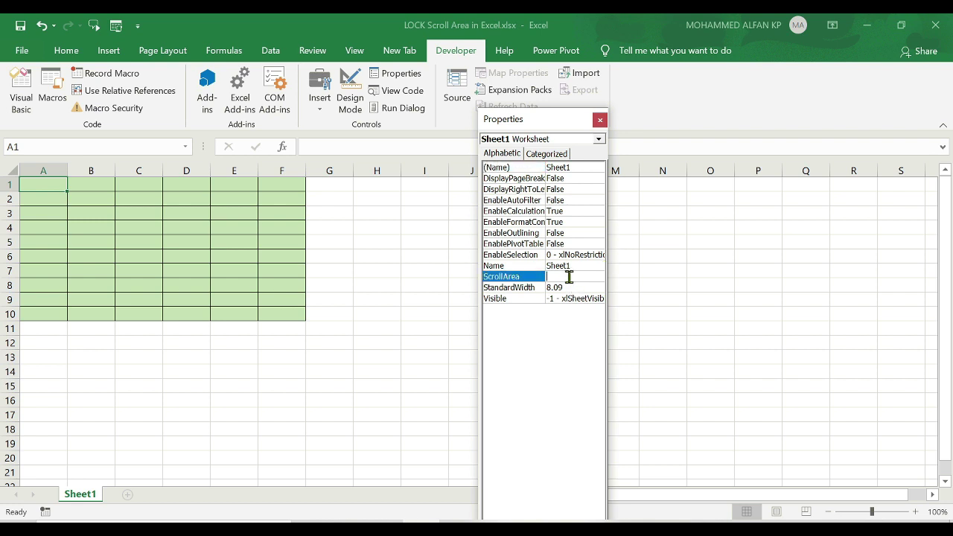
pyautogui.write('A$1')
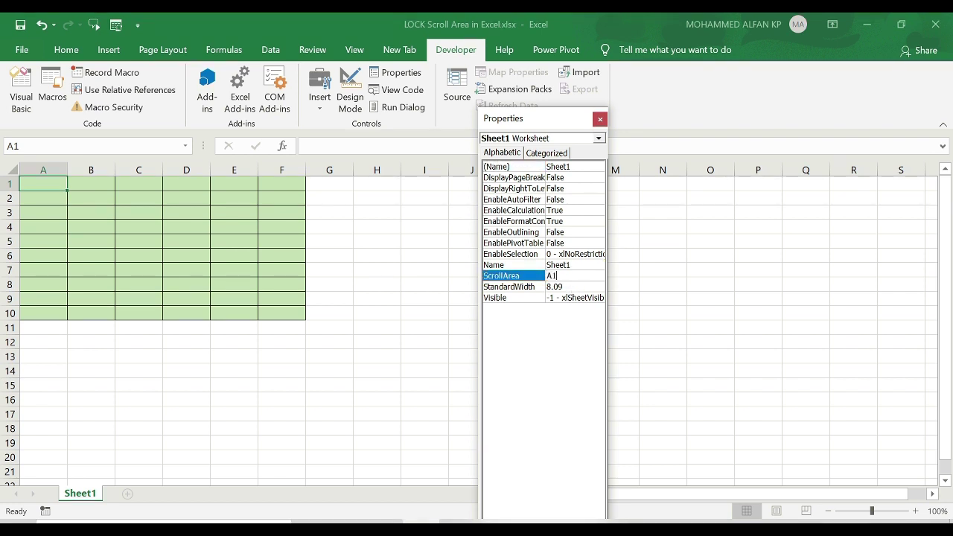
pyautogui.write(':$F$10')
pyautogui.press('Return')
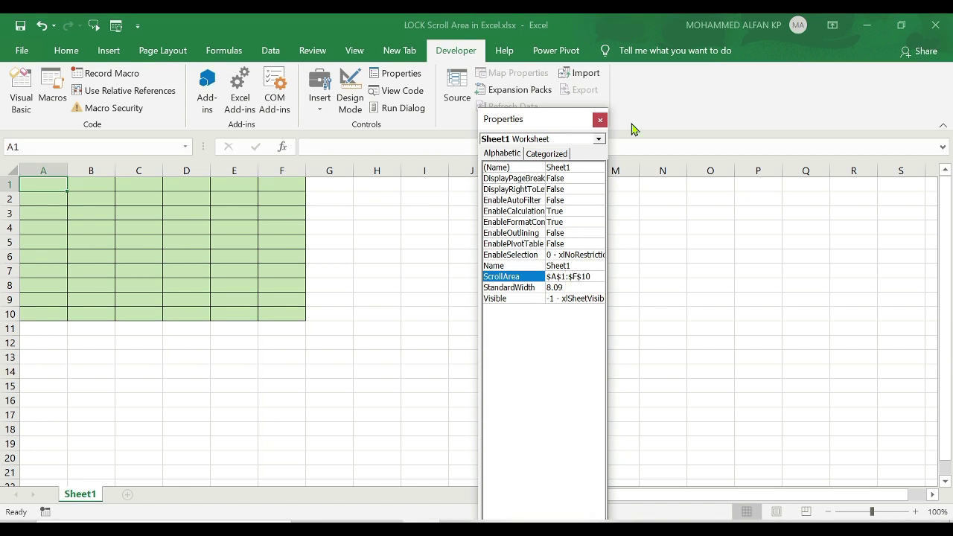
pyautogui.click(600, 120)
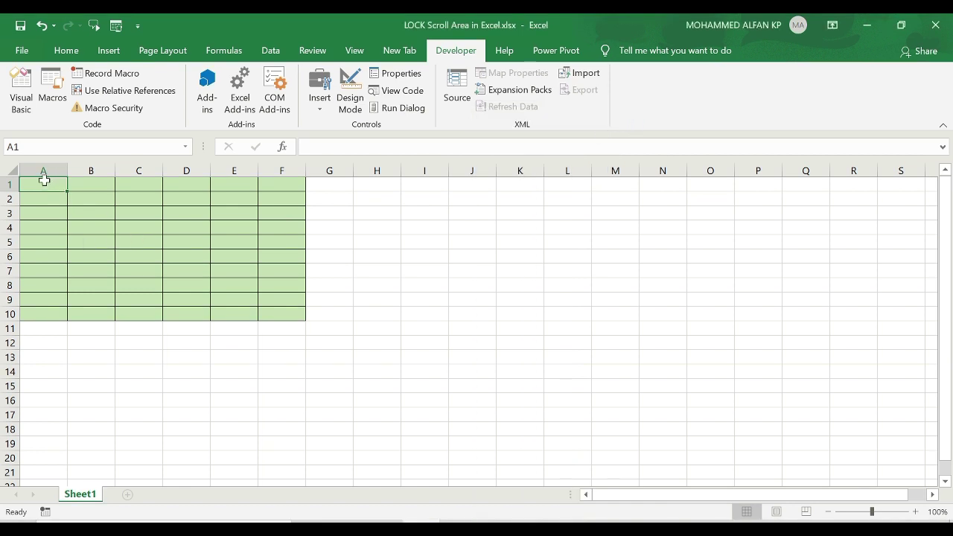
# Enter A in B3, 200 in D3 and 300 in F10
pyautogui.click(92, 217)
pyautogui.write('A')
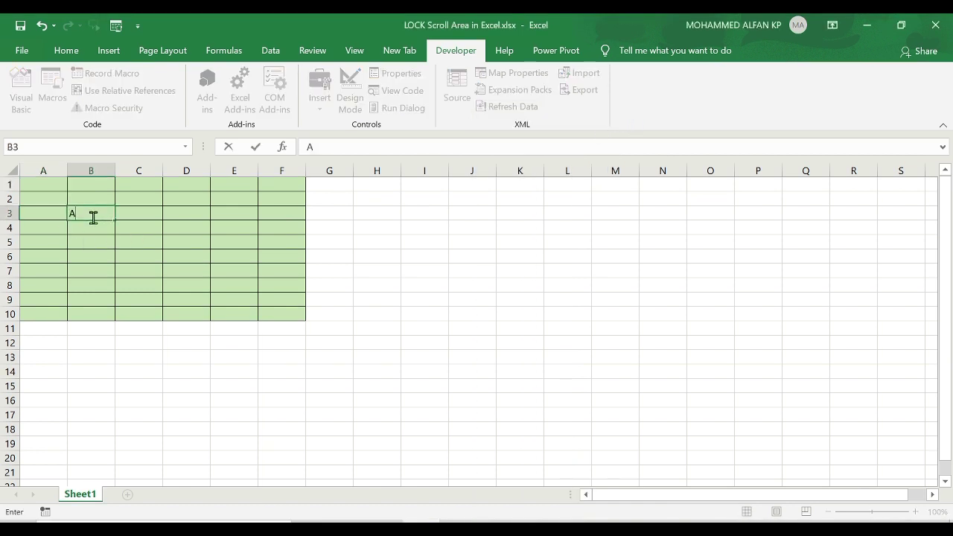
pyautogui.click(166, 215)
pyautogui.write('200')
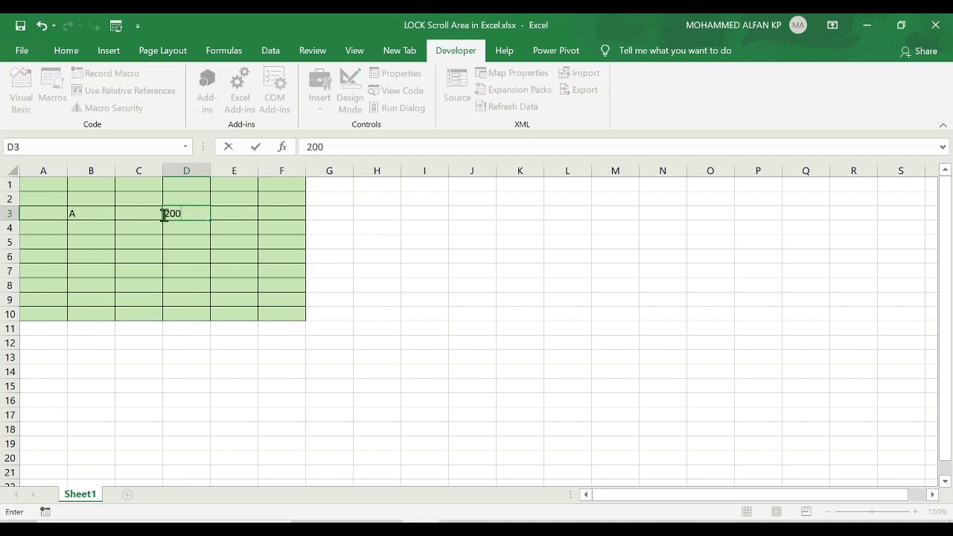
pyautogui.click(276, 310)
pyautogui.write('300')
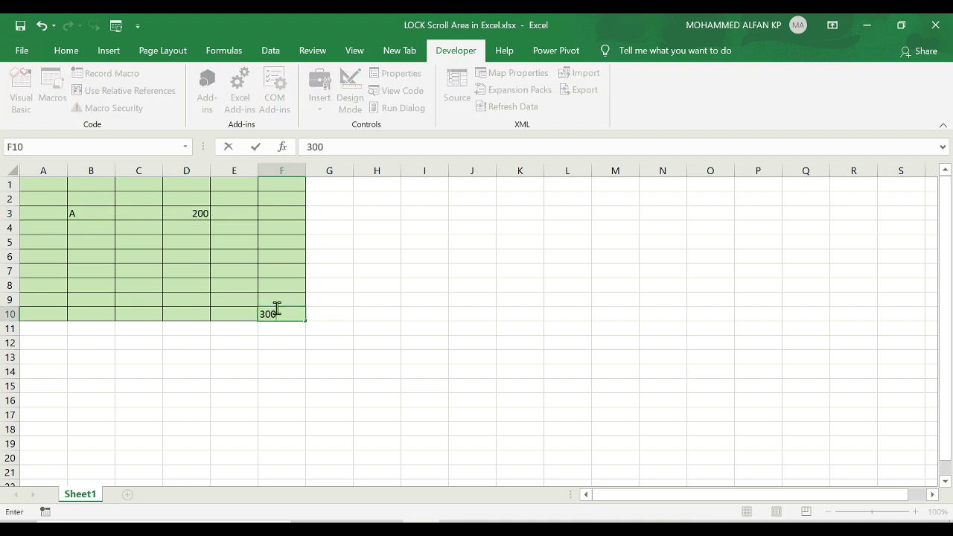
pyautogui.click(274, 261)
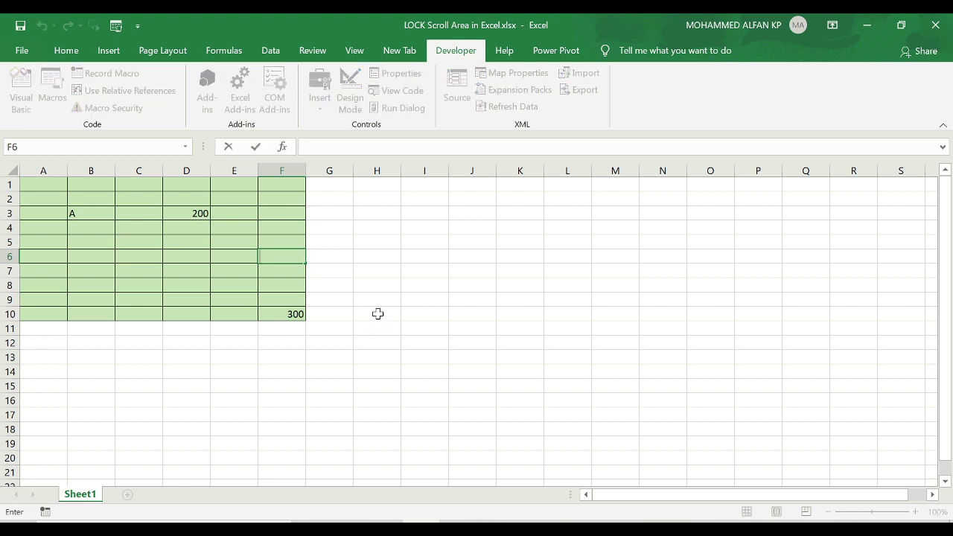
# Test arrow-key movement from A1 to F10 to confirm selection stays inside A1:F10
pyautogui.press('Up')
pyautogui.press('Left')
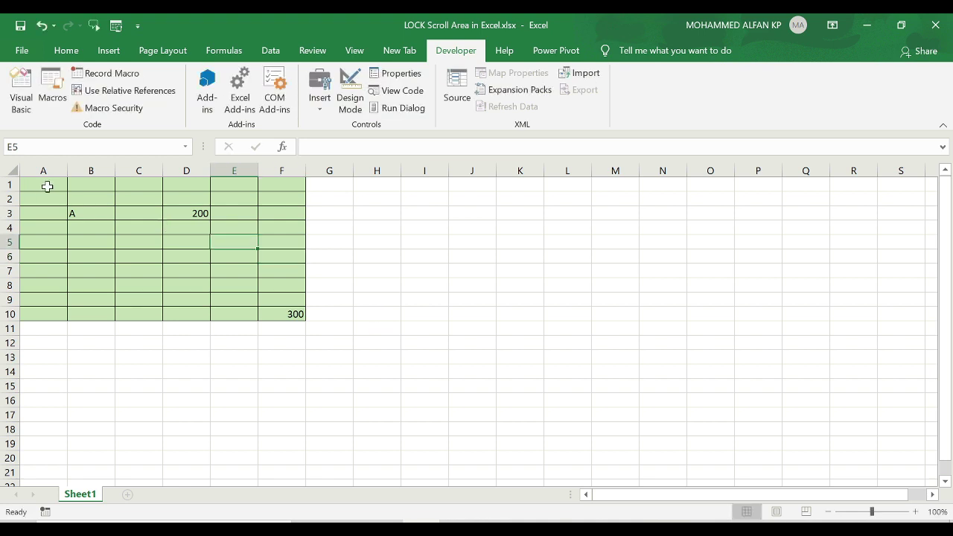
pyautogui.click(47, 187)
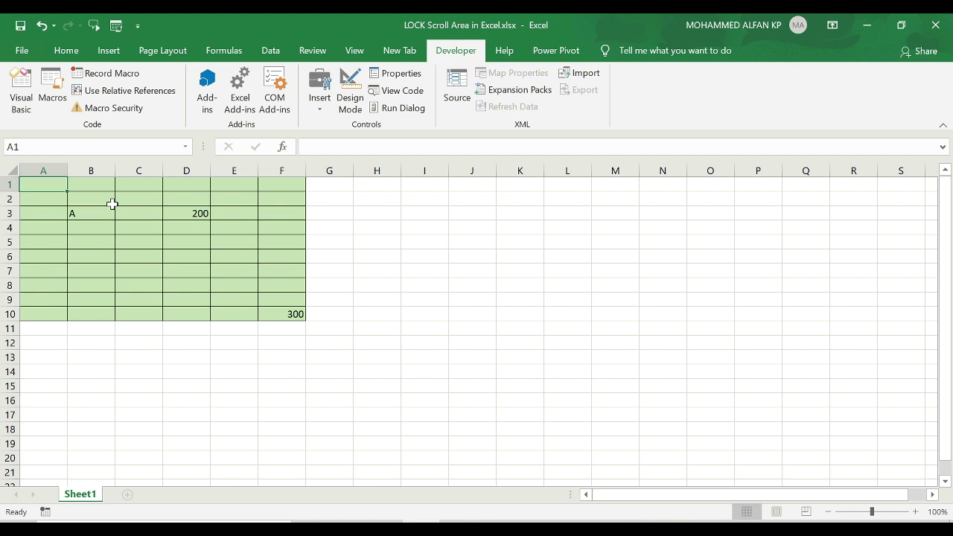
pyautogui.press('Right')
pyautogui.press('Right')
pyautogui.press('Right')
pyautogui.press('Right')
pyautogui.press('Right')
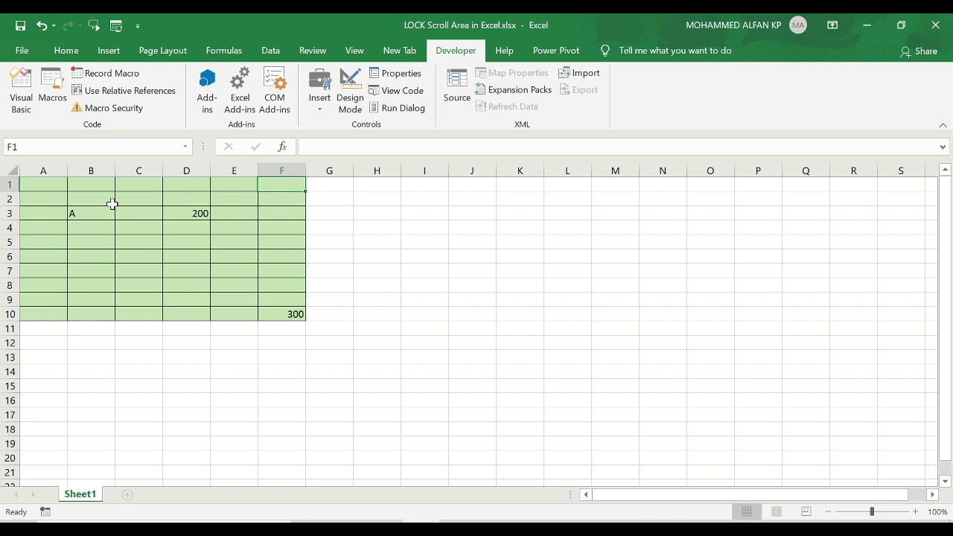
pyautogui.press('Down')
pyautogui.press('Down')
pyautogui.press('Down')
pyautogui.press('Down')
pyautogui.press('Down')
pyautogui.press('Up')
pyautogui.press('Up')
pyautogui.press('Up')
pyautogui.press('Up')
pyautogui.press('Up')
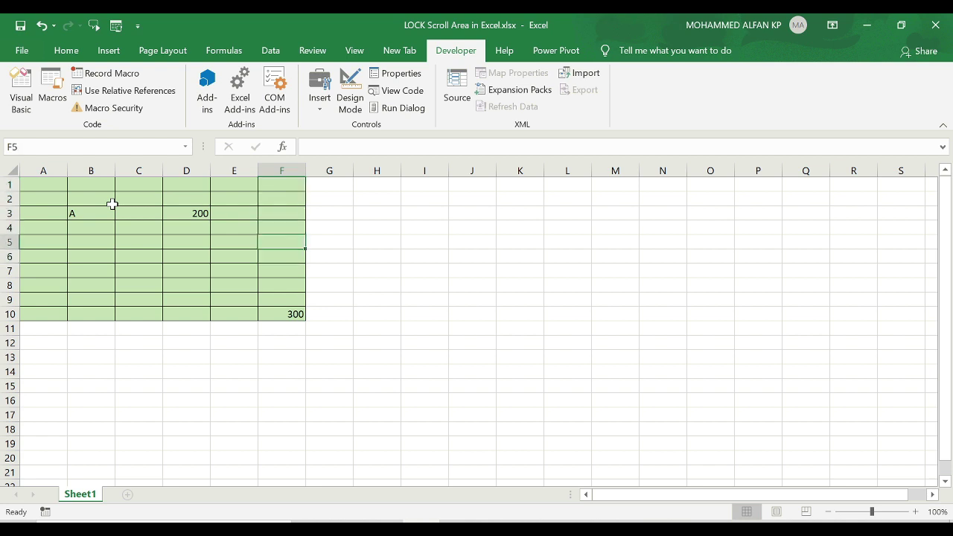
pyautogui.press('Down')
pyautogui.press('Down')
pyautogui.press('Down')
pyautogui.press('Down')
pyautogui.press('Down')
pyautogui.press('Down')
pyautogui.press('Down')
pyautogui.press('Down')
pyautogui.press('Down')
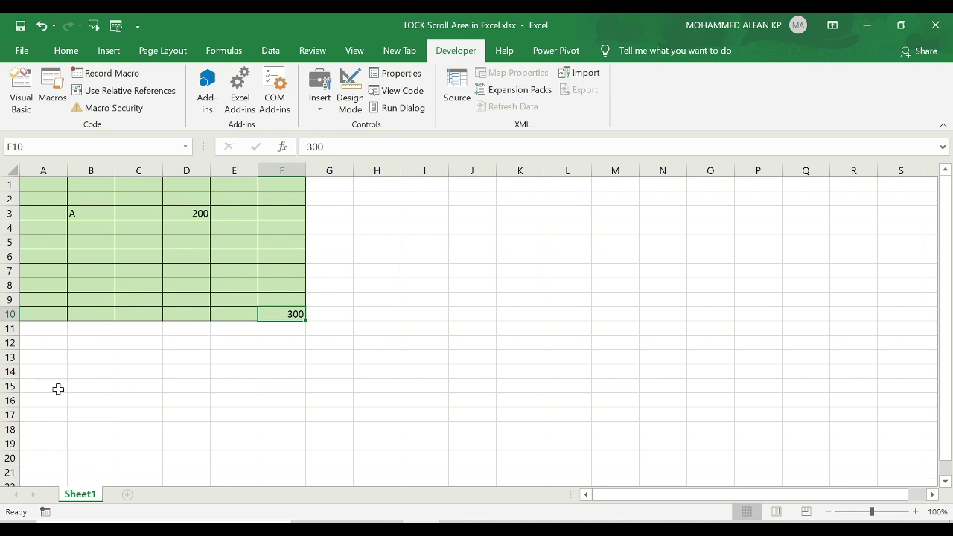
pyautogui.press('F2')
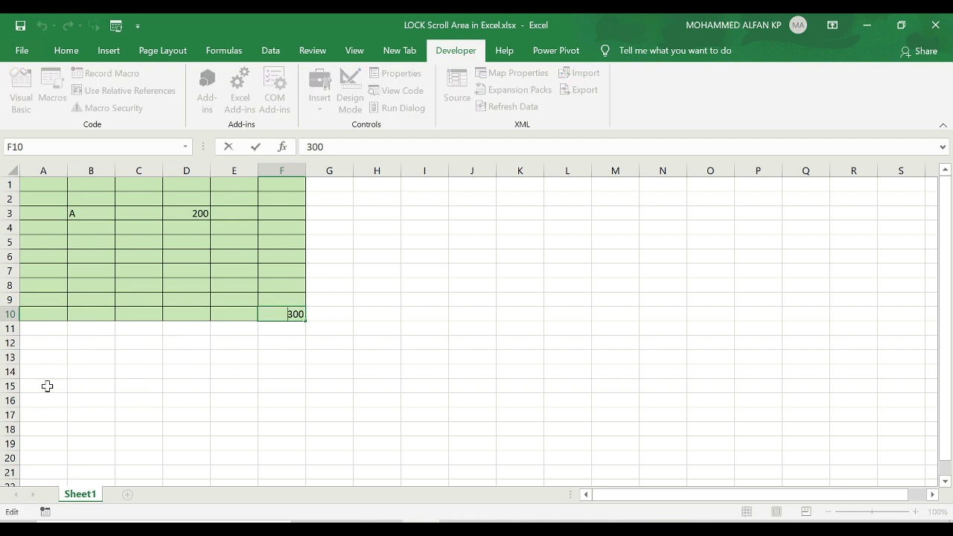
pyautogui.press('Escape')
pyautogui.moveTo(29, 190); pyautogui.dragTo(289, 314)
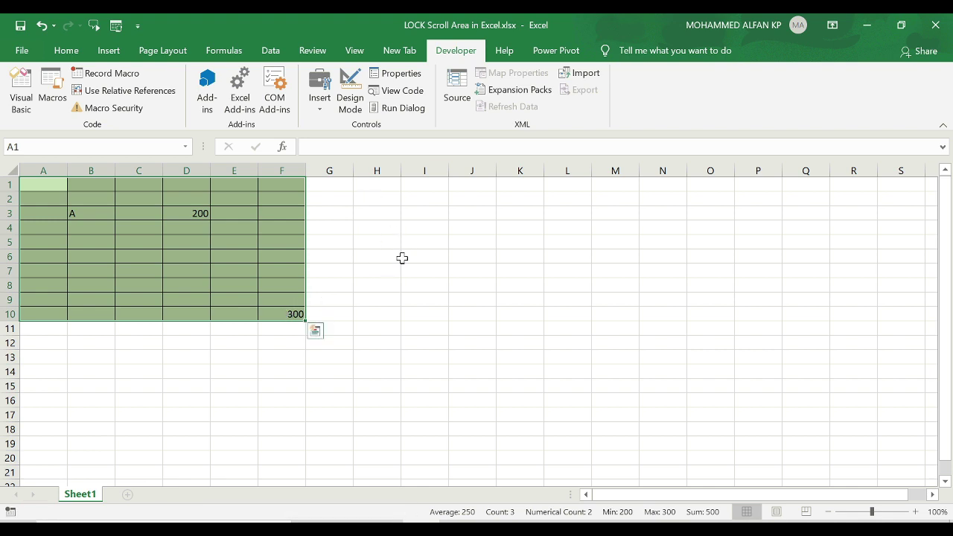
# Close Excel and reopen the LOCK Scroll Area workbook, then select C4 and D3
pyautogui.click(936, 25)
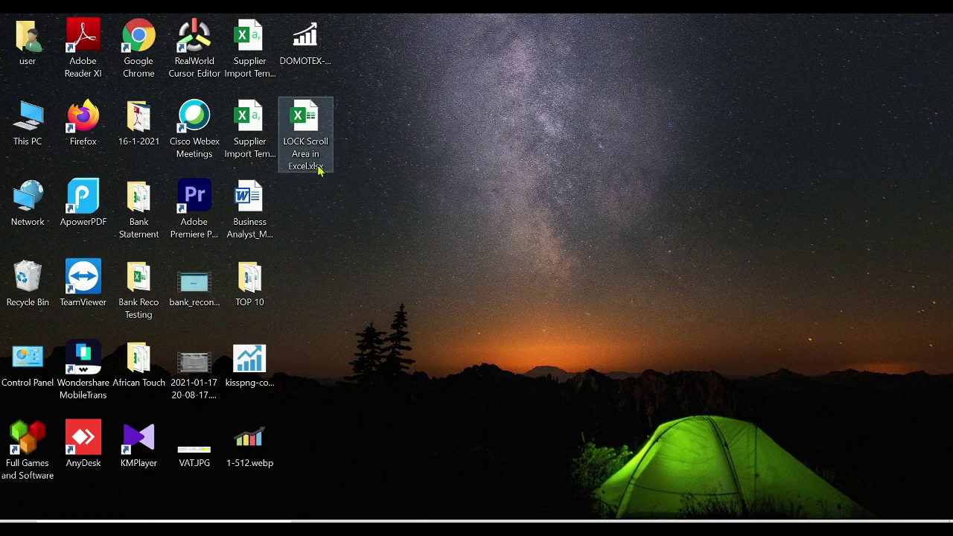
pyautogui.click(305, 133)
pyautogui.doubleClick(305, 132)
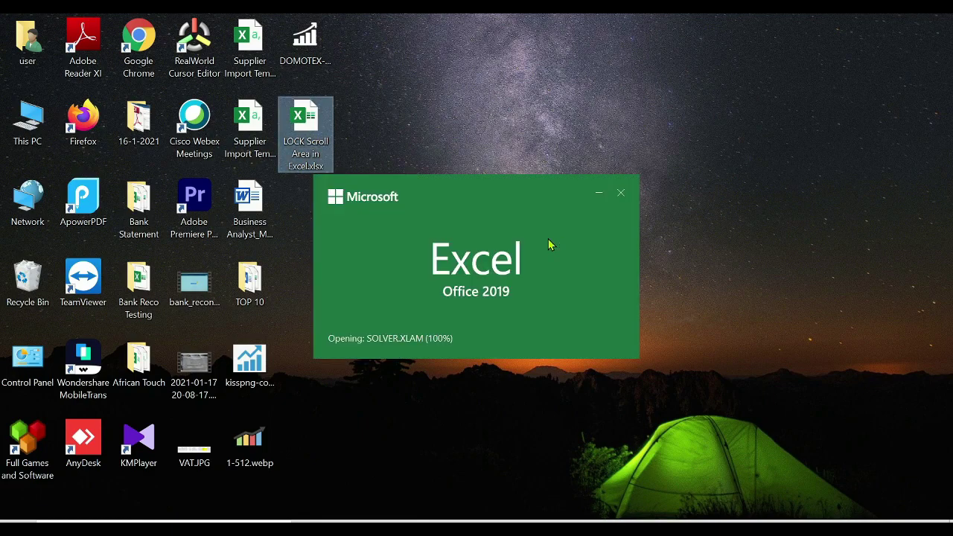
pyautogui.click(128, 232)
pyautogui.click(205, 214)
# Select cells outside A1:F10 (M4, N8, O6, N11), then launch the Visual Basic editor
pyautogui.click(147, 268)
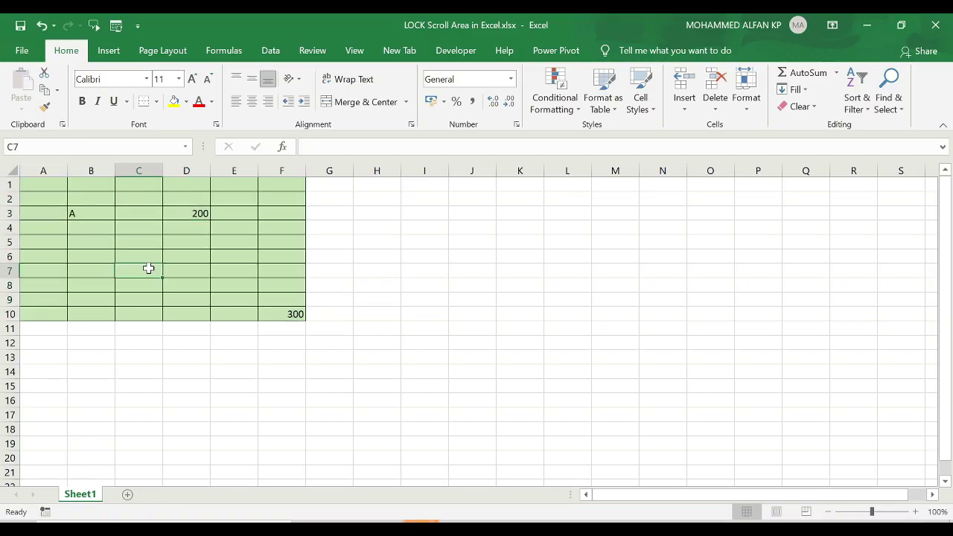
pyautogui.doubleClick(147, 268)
pyautogui.click(625, 225)
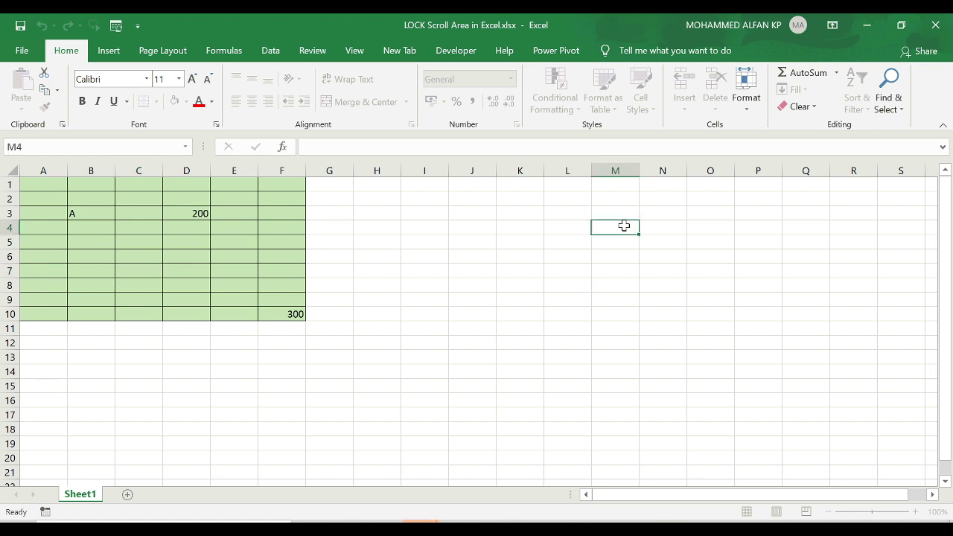
pyautogui.click(645, 285)
pyautogui.click(688, 262)
pyautogui.press('Home')
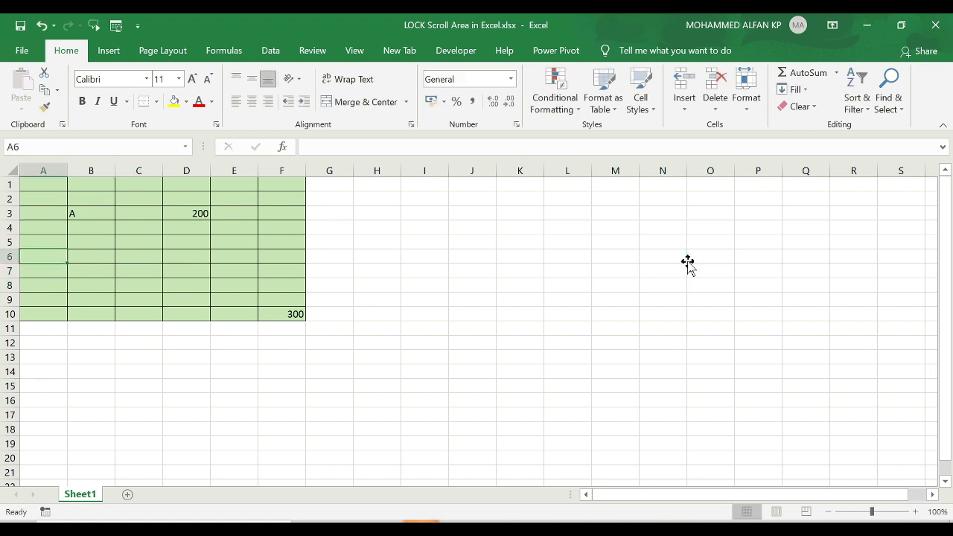
pyautogui.click(656, 326)
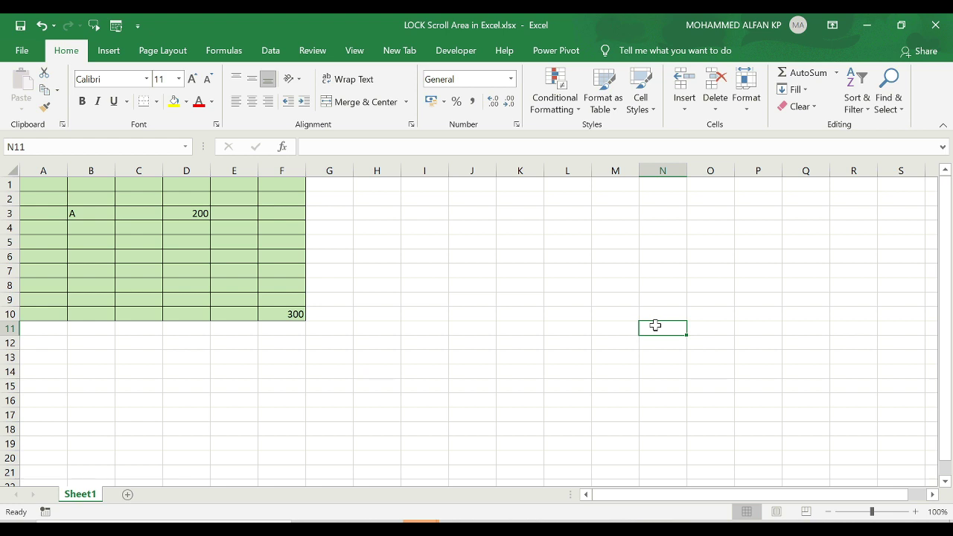
pyautogui.click(455, 59)
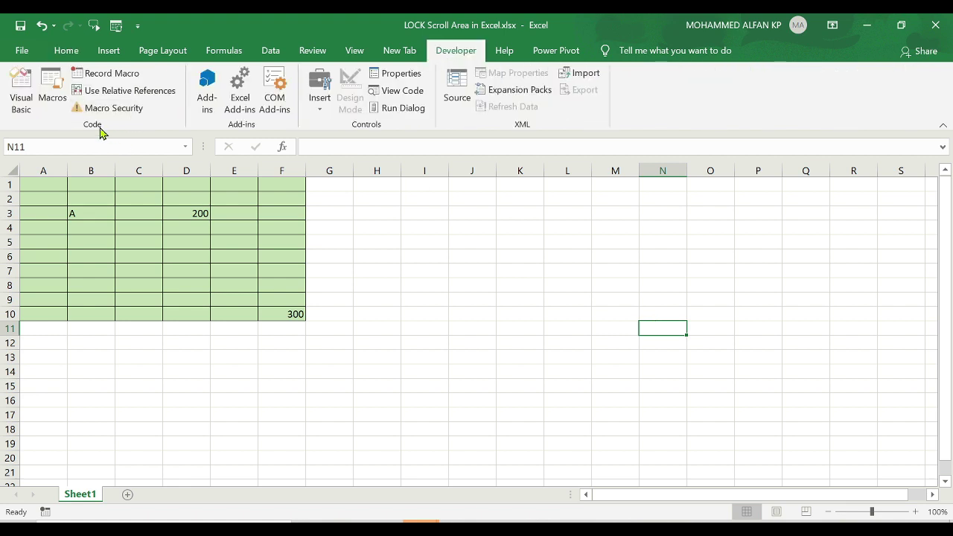
pyautogui.click(21, 108)
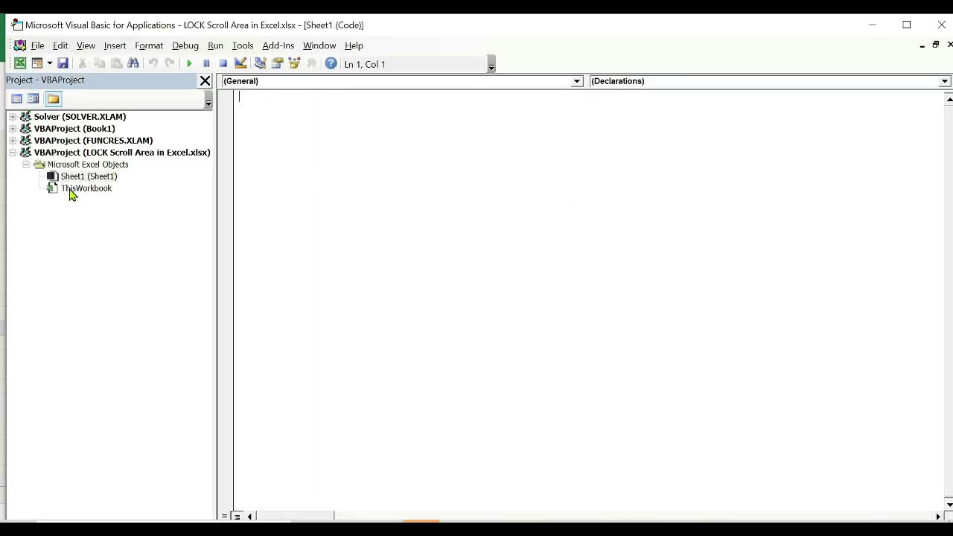
# Add Workbook_Open to ThisWorkbook with Worksheets("sheet1").ScrollArea = "A1:F10"
pyautogui.doubleClick(72, 192)
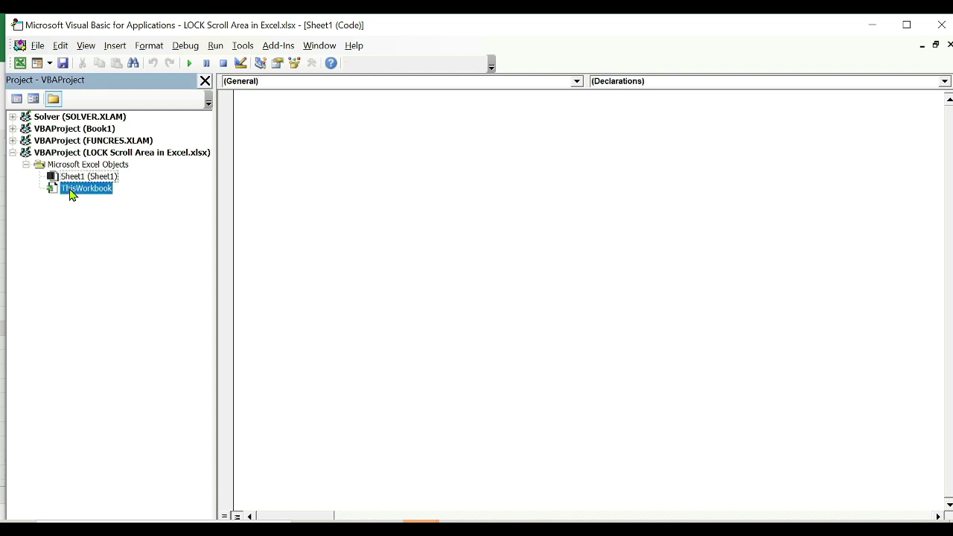
pyautogui.click(578, 84)
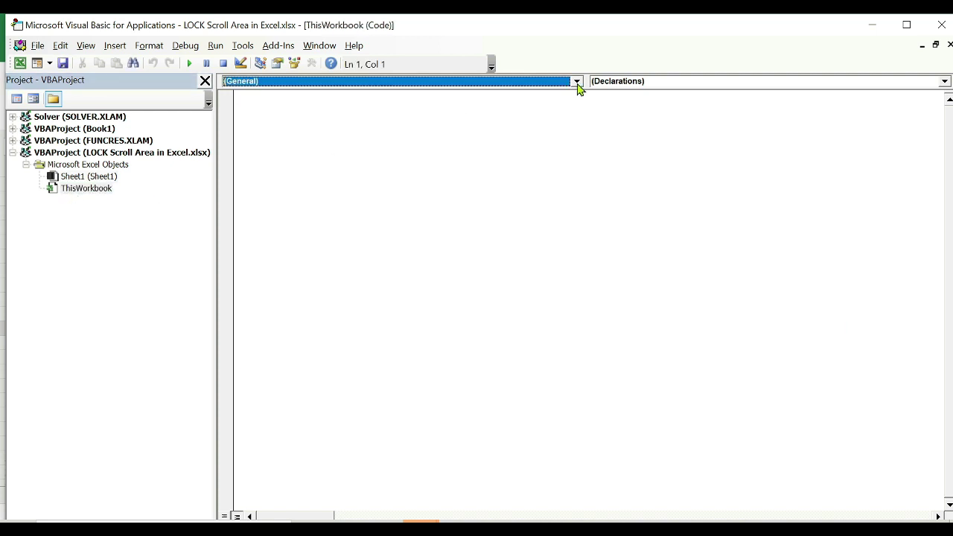
pyautogui.click(325, 103)
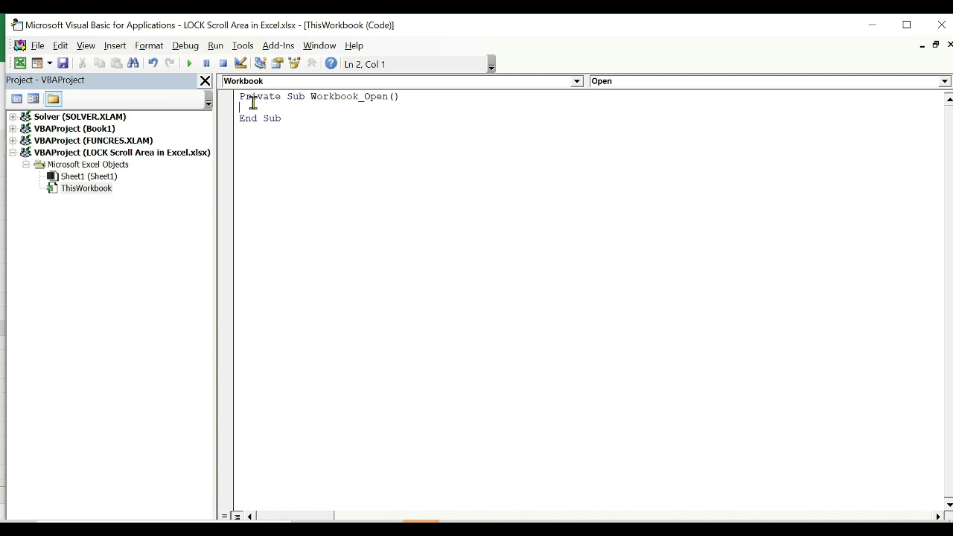
pyautogui.write('worksheets(')
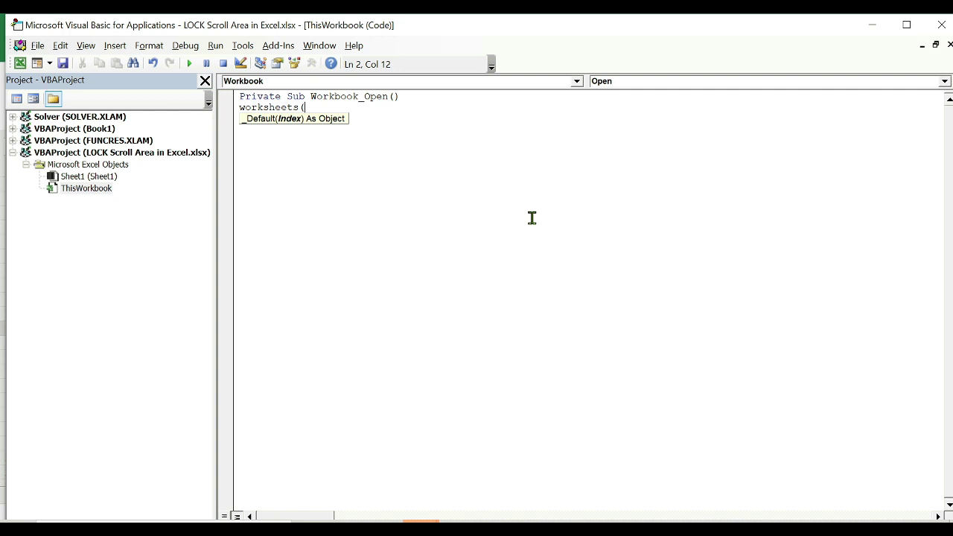
pyautogui.write('"sheet1")')
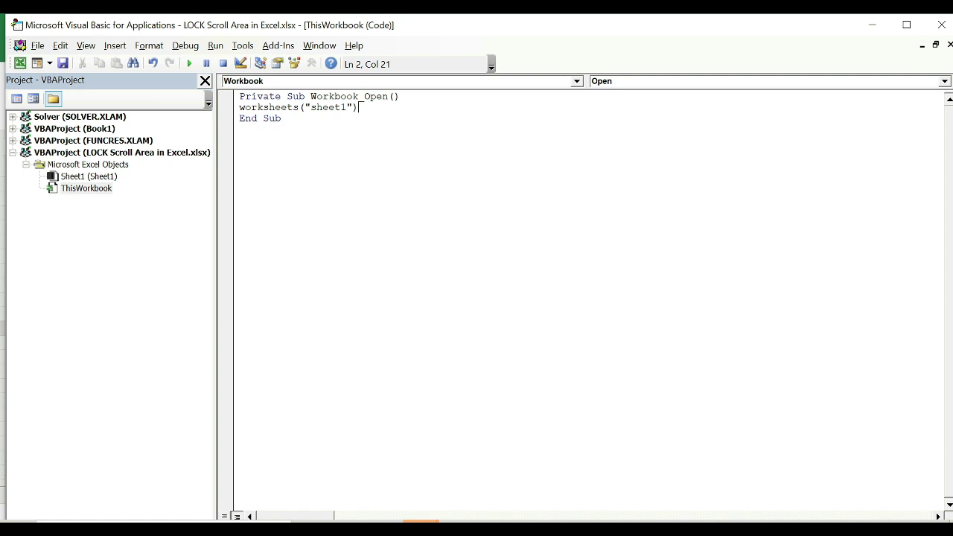
pyautogui.write('.ScrollArea =')
pyautogui.write('"A1:F10')
# Save the workbook to the Desktop as macro-enabled LOCK Scroll Area in Excel.xlsm and close it
pyautogui.click(950, 45)
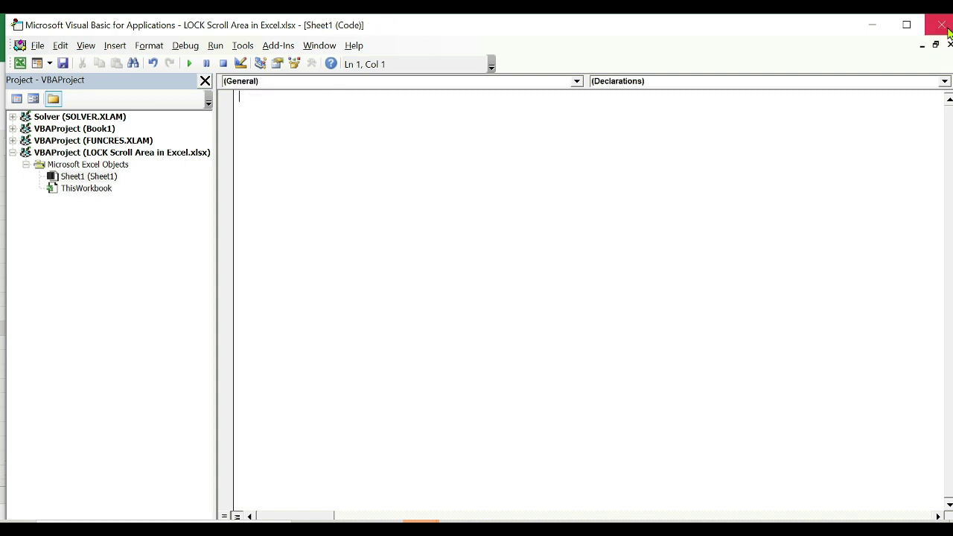
pyautogui.click(943, 25)
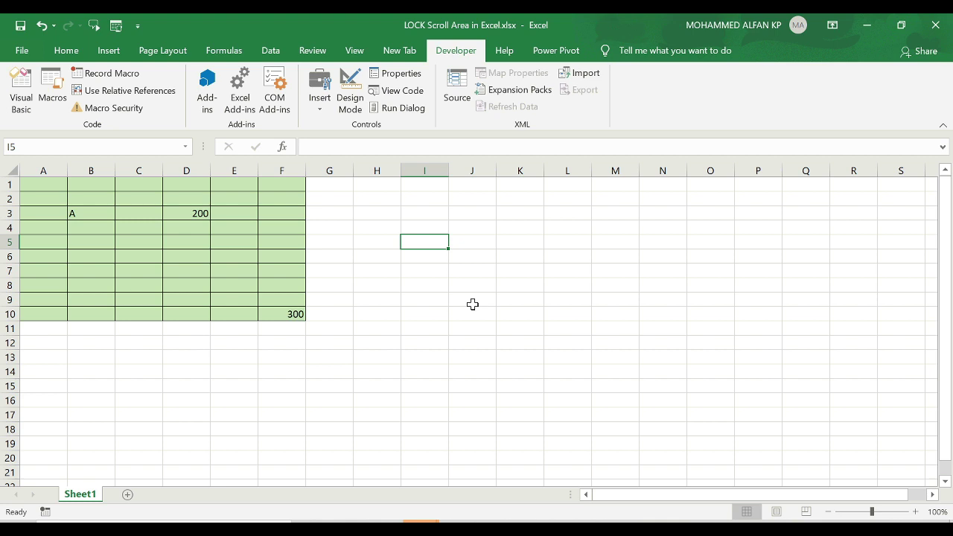
pyautogui.click(22, 50)
pyautogui.click(62, 253)
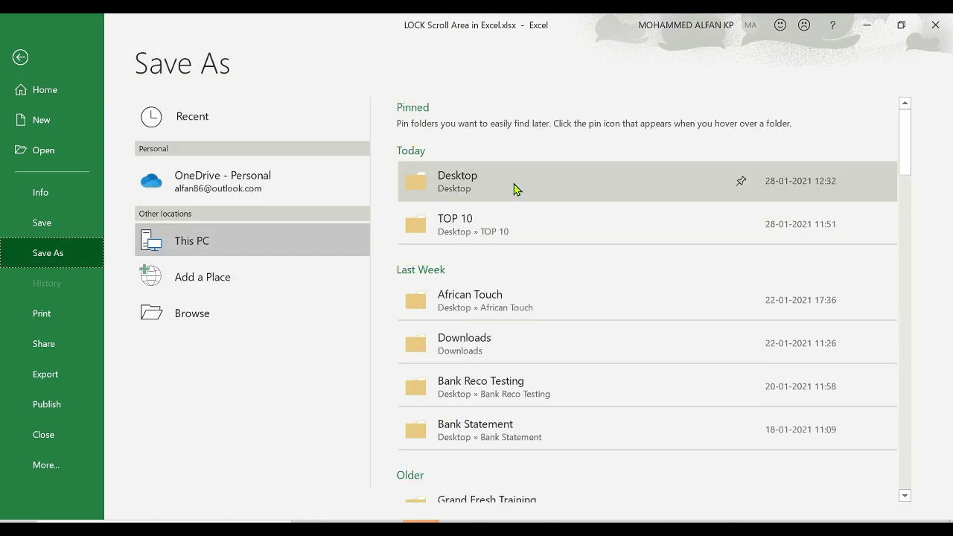
pyautogui.click(516, 189)
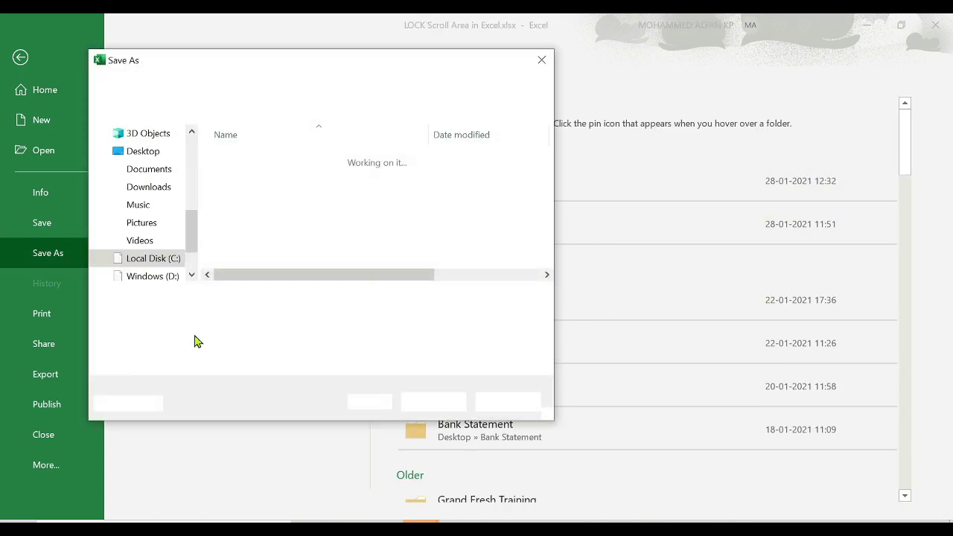
pyautogui.click(298, 317)
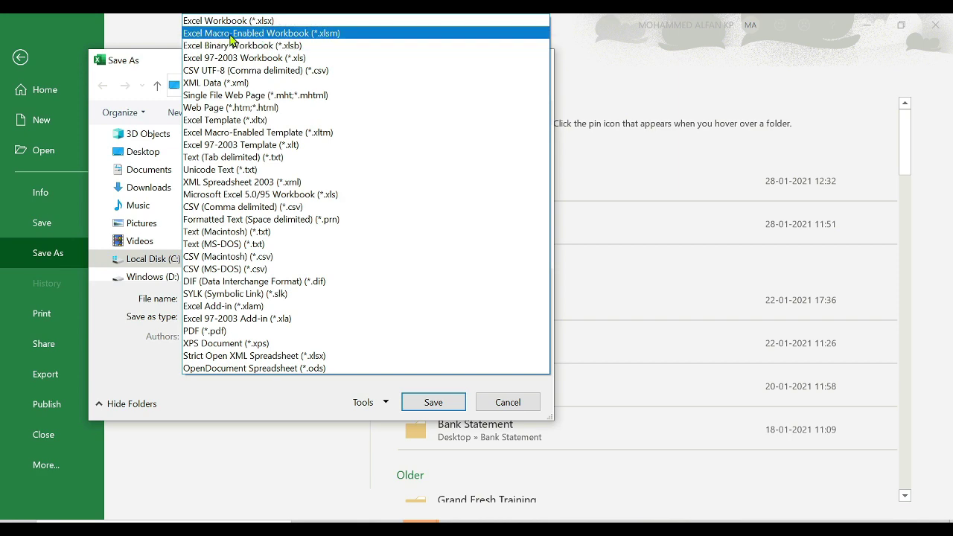
pyautogui.click(270, 33)
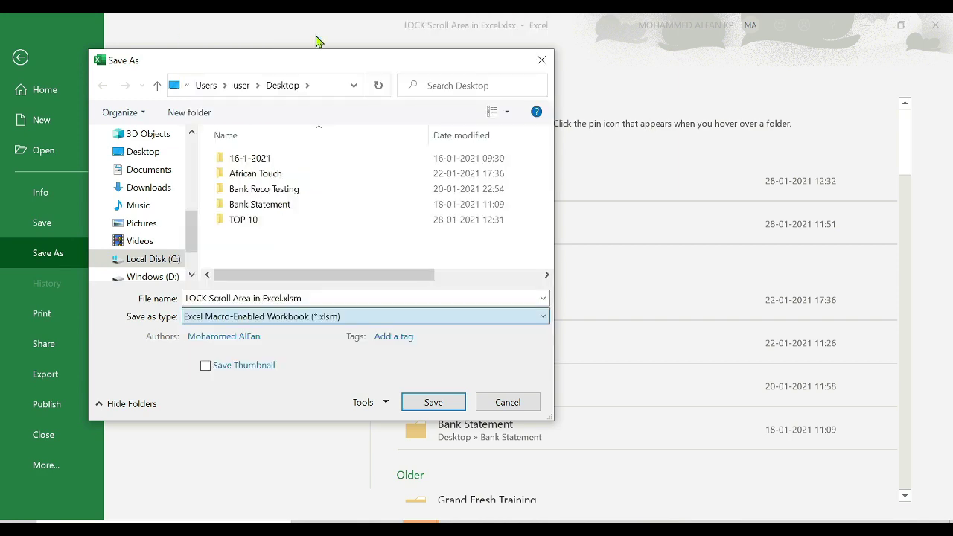
pyautogui.click(437, 403)
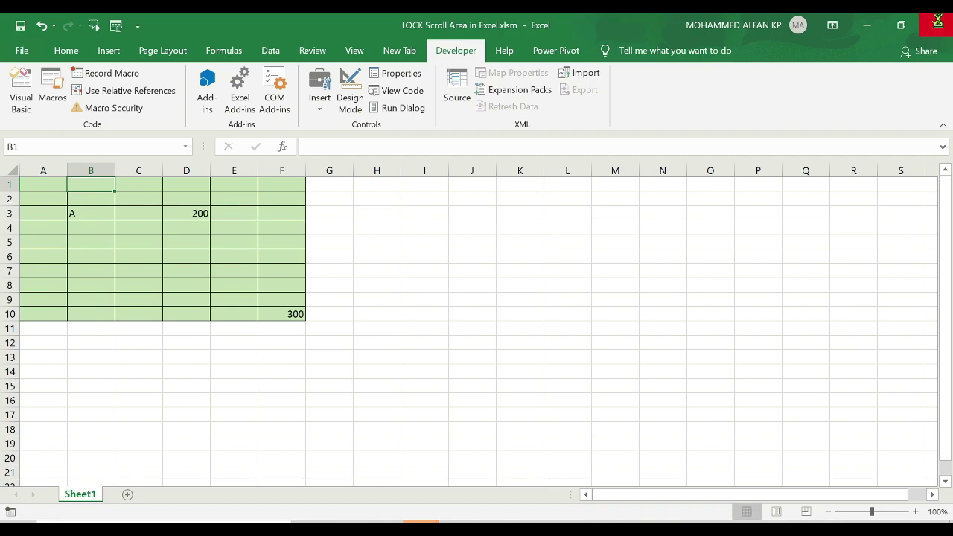
pyautogui.click(936, 25)
# Reopen LOCK Scroll Area in Excel.xlsm from the desktop and enable its macros
pyautogui.click(936, 24)
pyautogui.doubleClick(305, 222)
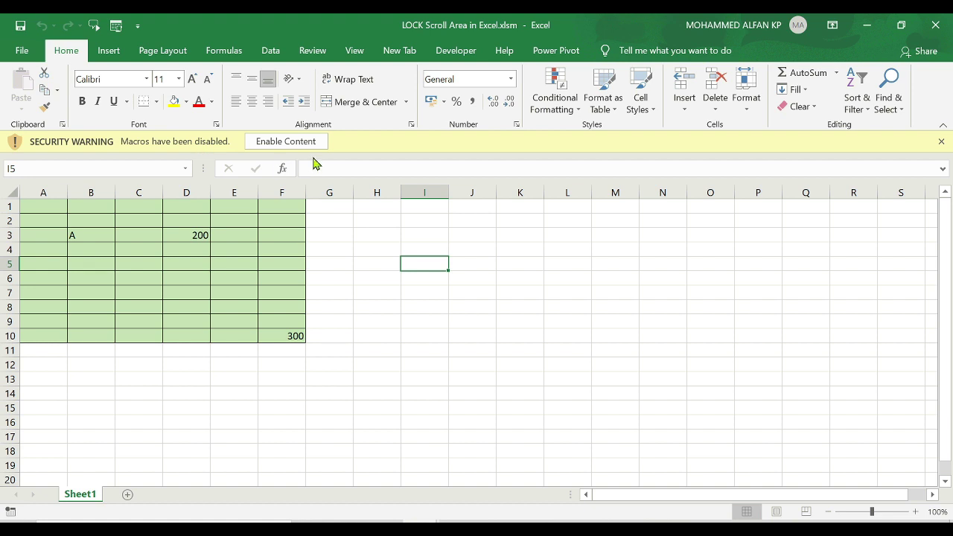
pyautogui.click(295, 143)
# Select D5 and C4, then enter 88 in cell E5
pyautogui.click(175, 237)
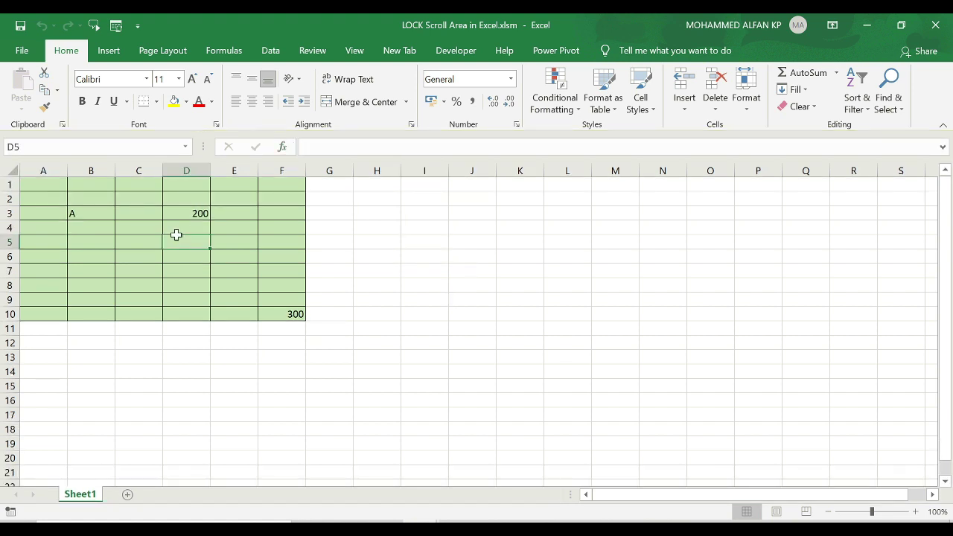
pyautogui.click(161, 224)
pyautogui.click(226, 245)
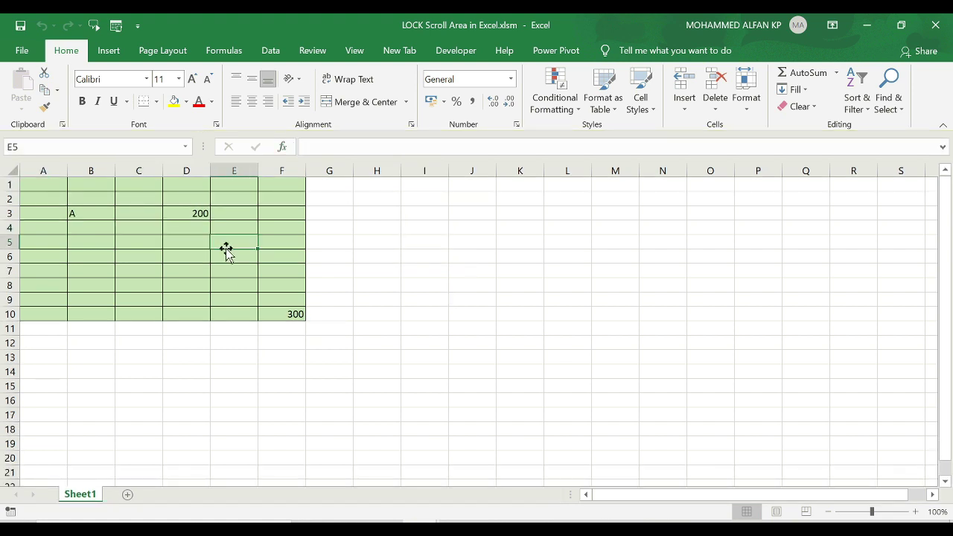
pyautogui.write('88')
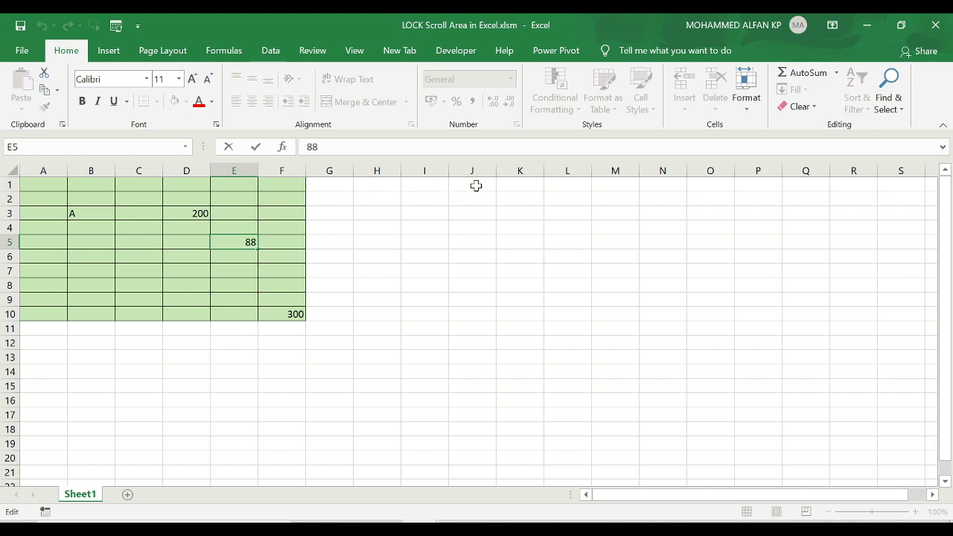
pyautogui.hotkey('ctrl', 'Return')
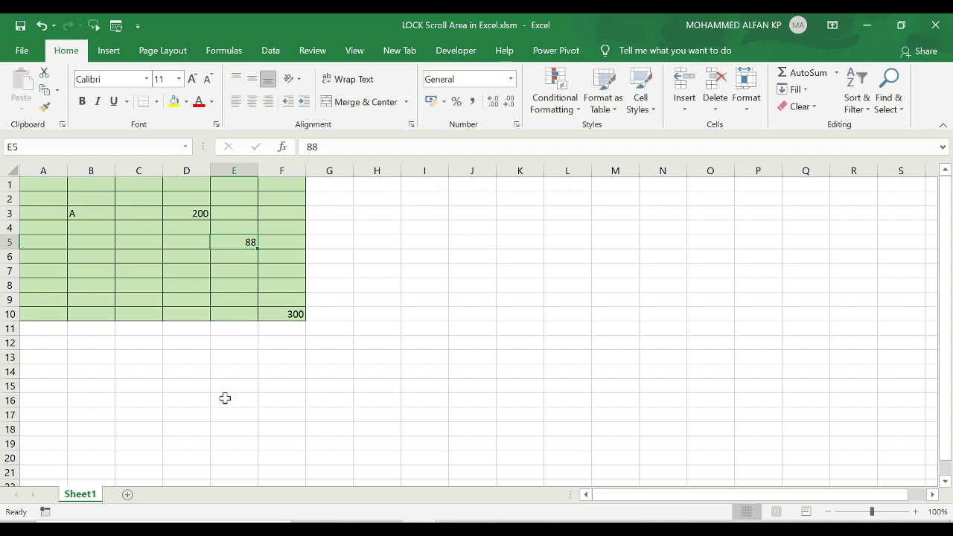
pyautogui.doubleClick(239, 242)
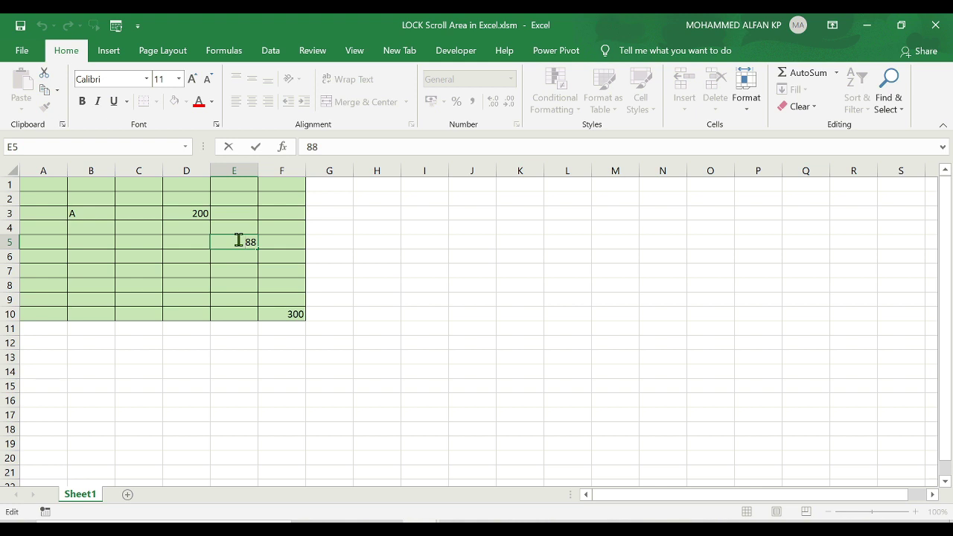
pyautogui.press('Escape')
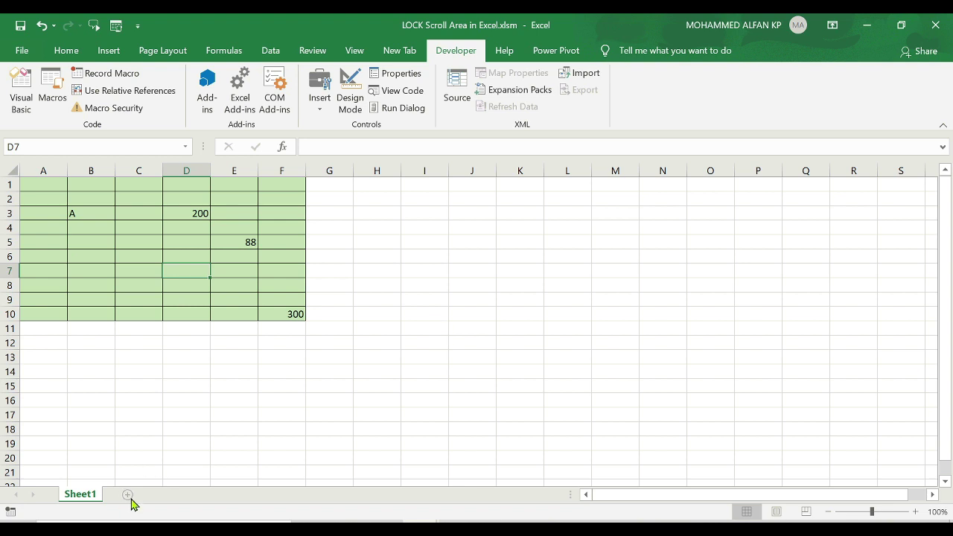
# Add a new Sheet2 and bring up ThisWorkbook's code module in the VBA editor
pyautogui.click(128, 495)
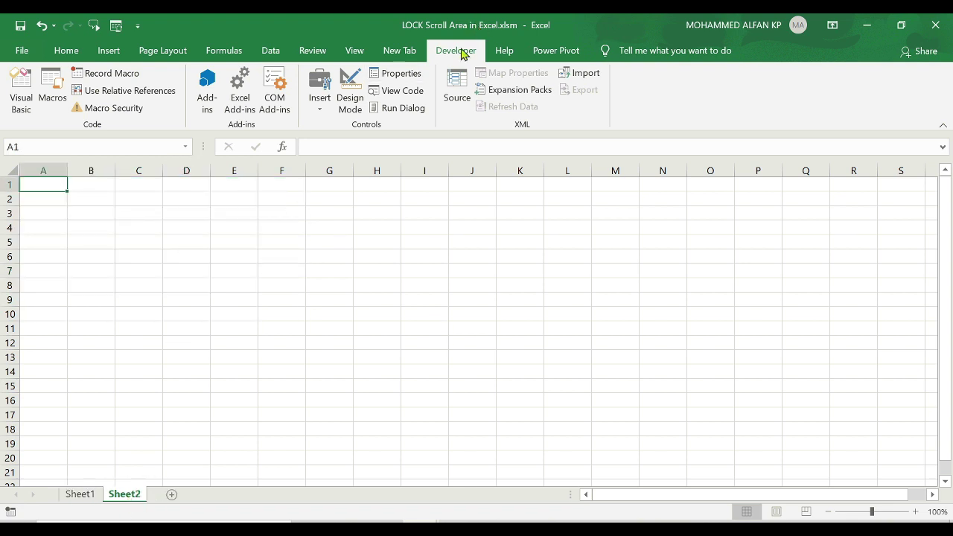
pyautogui.click(22, 93)
pyautogui.doubleClick(85, 201)
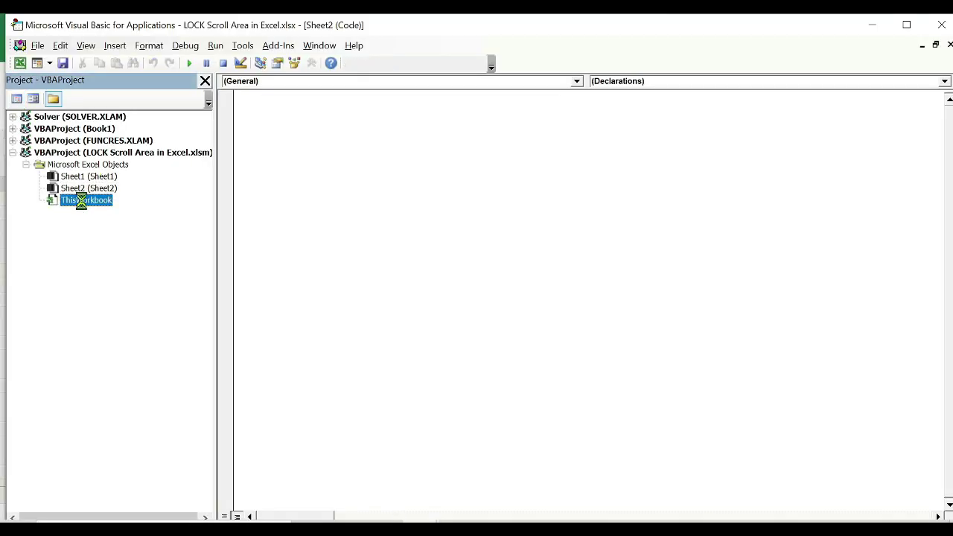
# Duplicate the ScrollArea line with sheet2 instead of sheet1, then close the editor and workbook
pyautogui.moveTo(504, 109); pyautogui.dragTo(205, 108)
pyautogui.hotkey('ctrl', 'c')
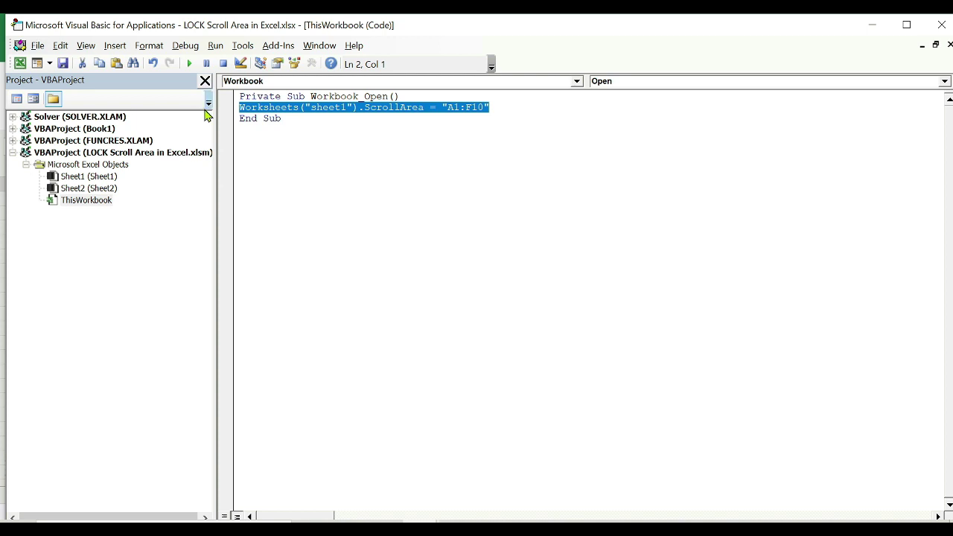
pyautogui.click(499, 109)
pyautogui.press('Return')
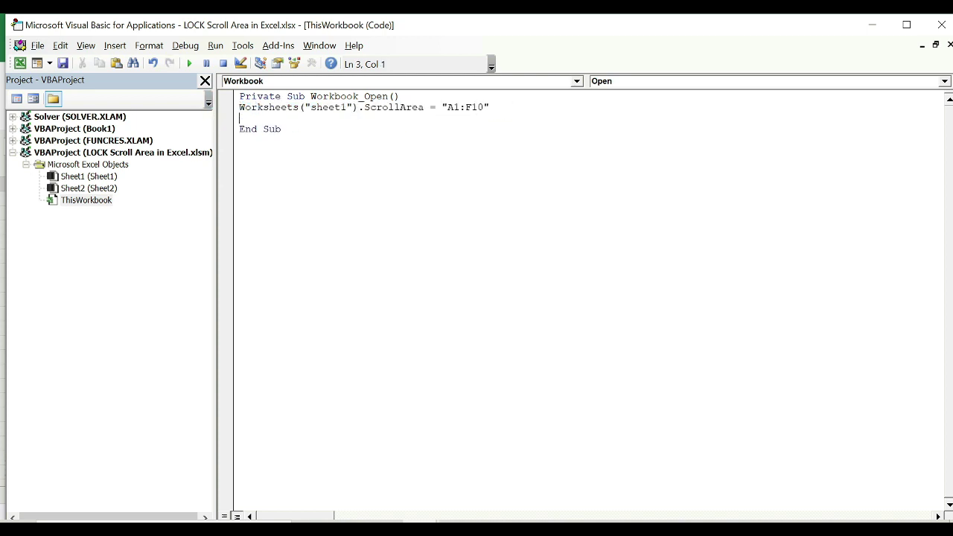
pyautogui.hotkey('ctrl', 'v')
pyautogui.click(347, 118)
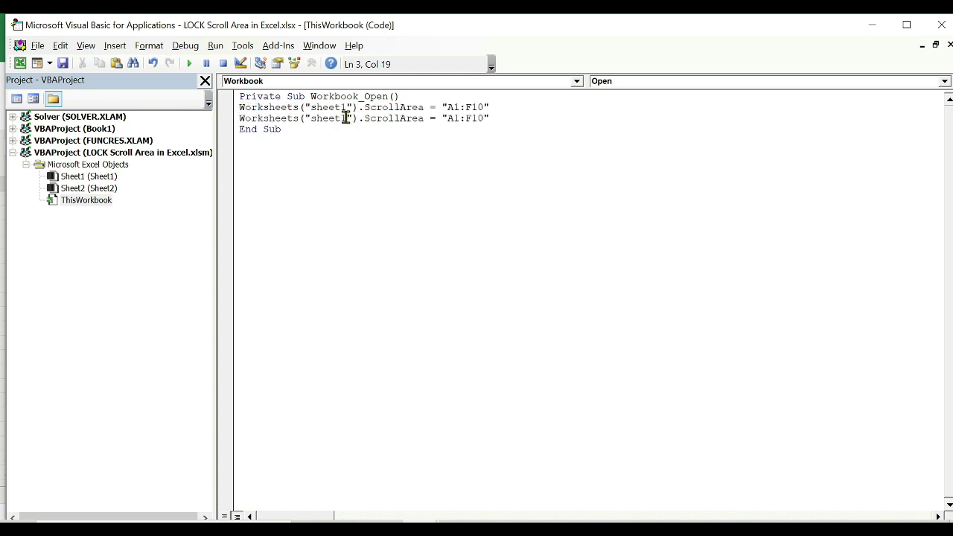
pyautogui.press('BackSpace')
pyautogui.write('2')
pyautogui.click(950, 44)
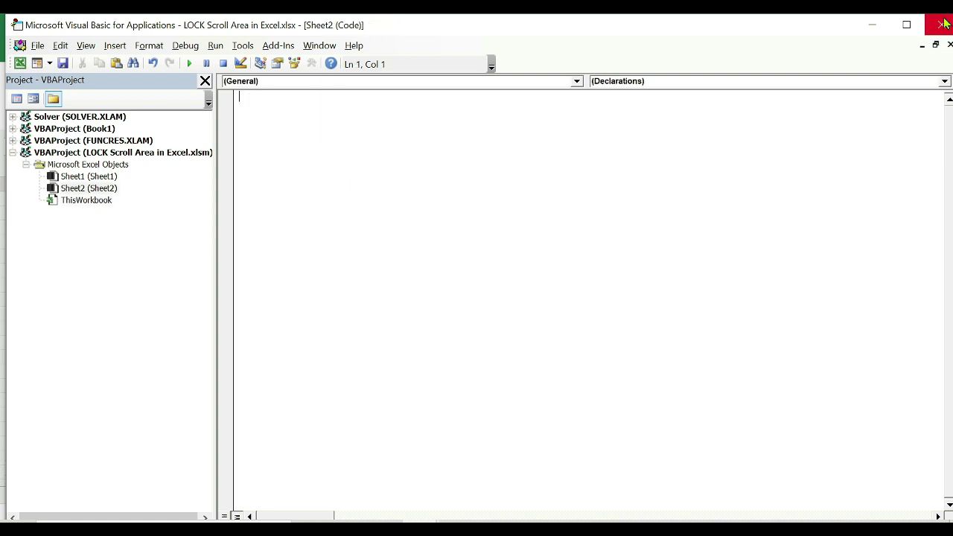
pyautogui.click(942, 24)
pyautogui.click(943, 26)
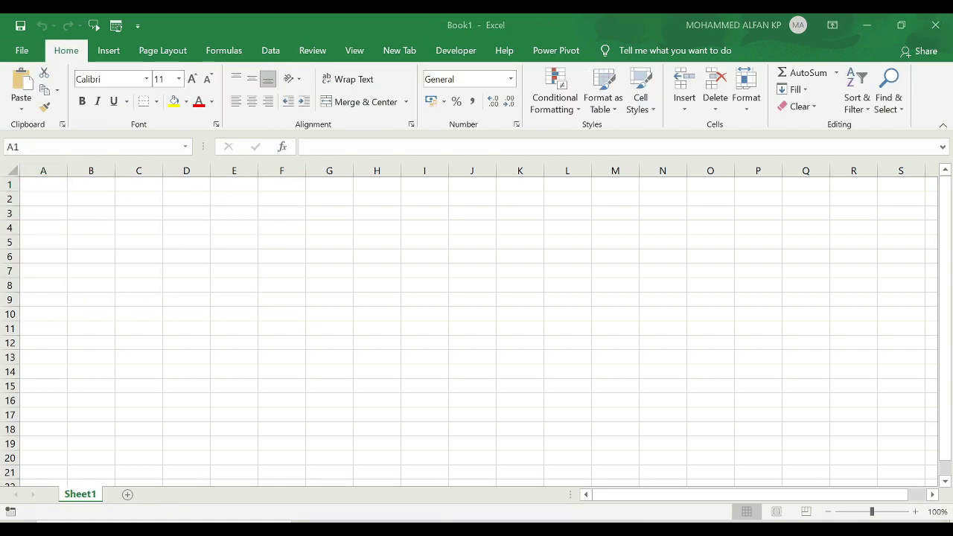
# On Sheet2, select cells E6, F9, C5 and beyond to confirm the A1:F10 limit
pyautogui.click(945, 27)
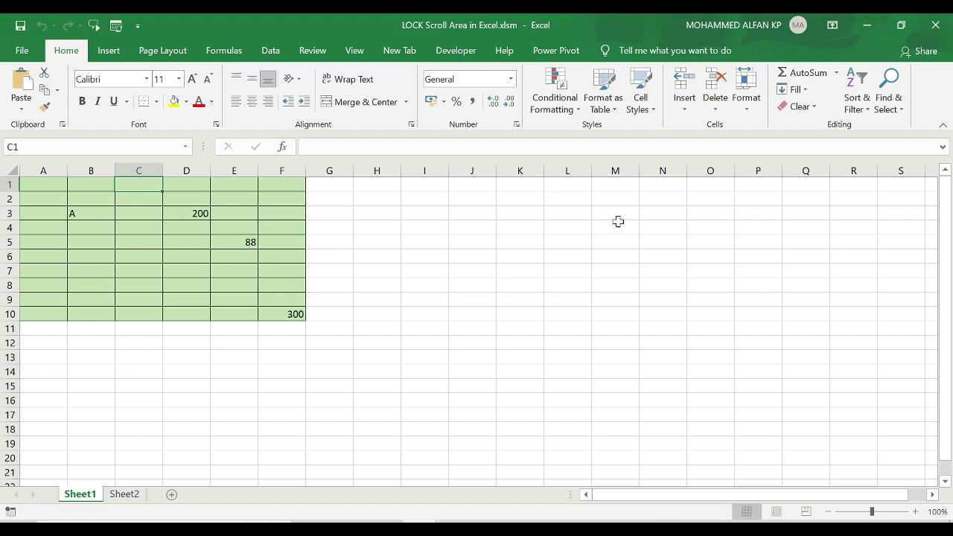
pyautogui.click(124, 495)
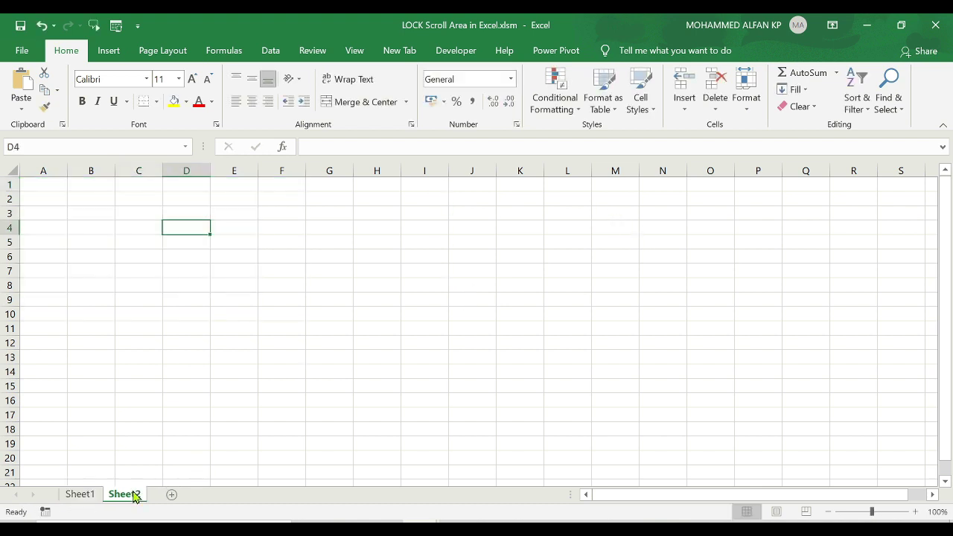
pyautogui.click(75, 193)
pyautogui.moveTo(38, 179); pyautogui.dragTo(286, 316)
pyautogui.click(229, 257)
pyautogui.click(262, 294)
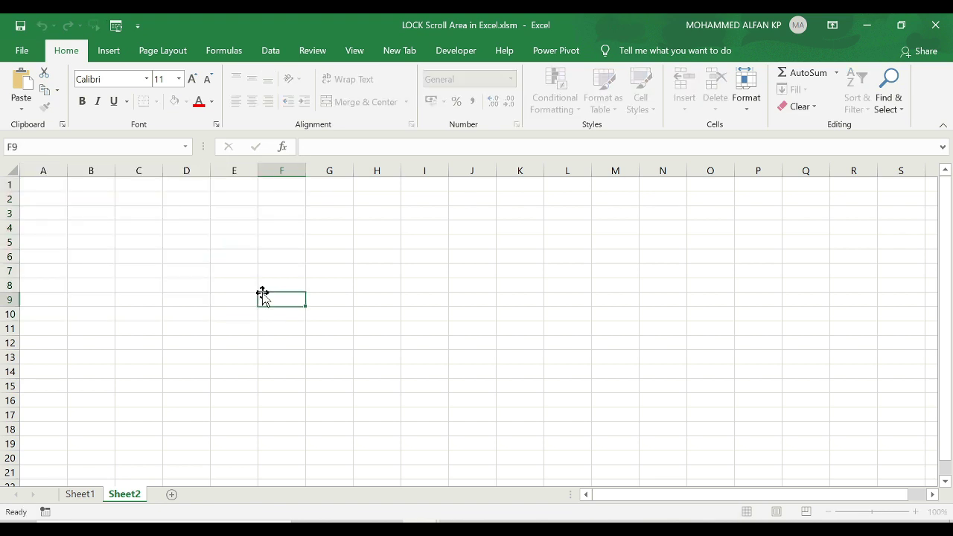
pyautogui.click(133, 245)
pyautogui.click(512, 336)
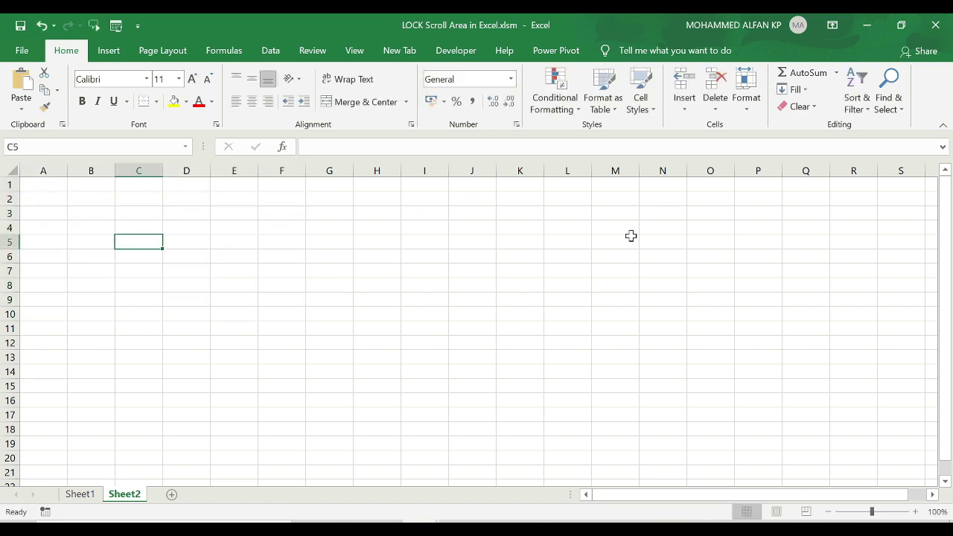